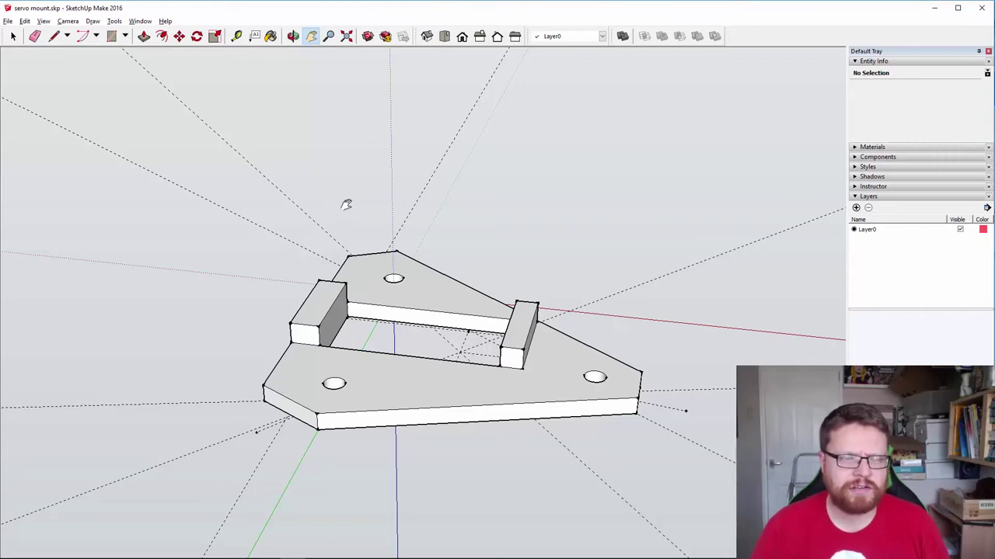
pyautogui.rightClick(207, 254)
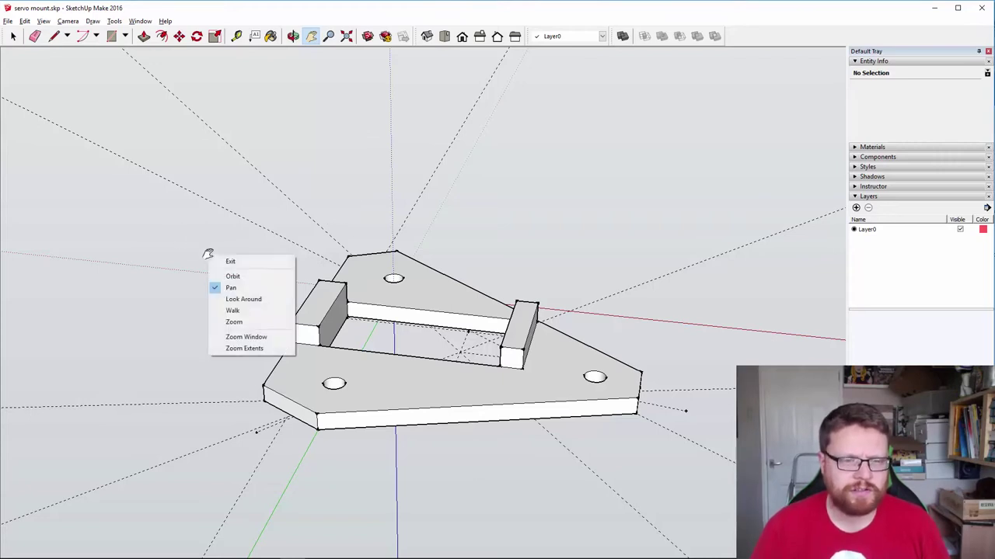
pyautogui.click(165, 243)
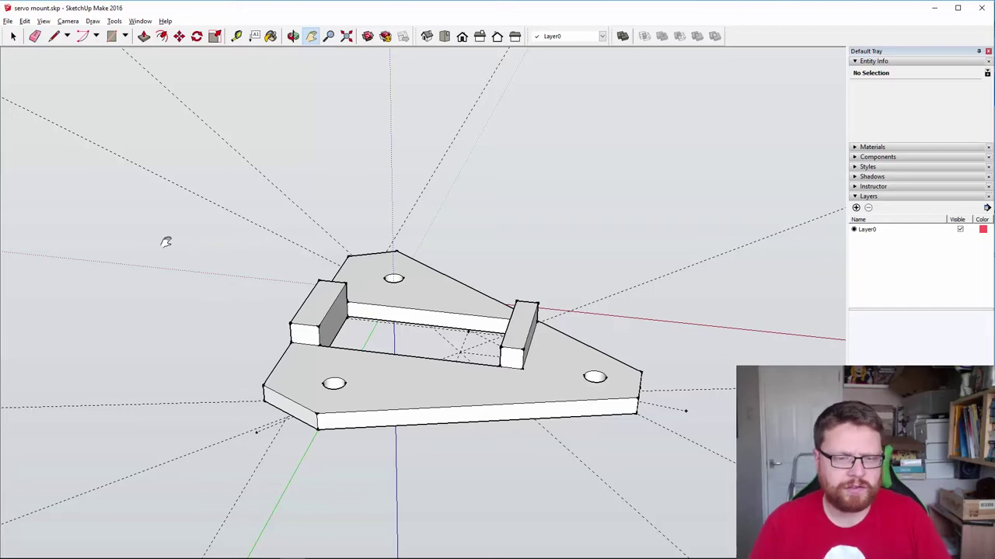
pyautogui.moveTo(220, 231); pyautogui.dragTo(236, 204)
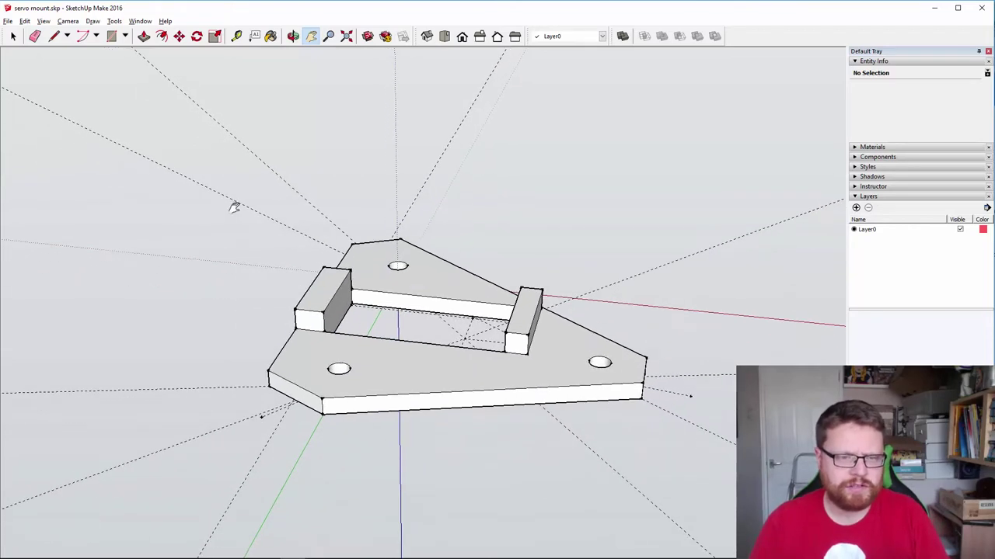
pyautogui.rightClick(215, 210)
pyautogui.click(215, 211)
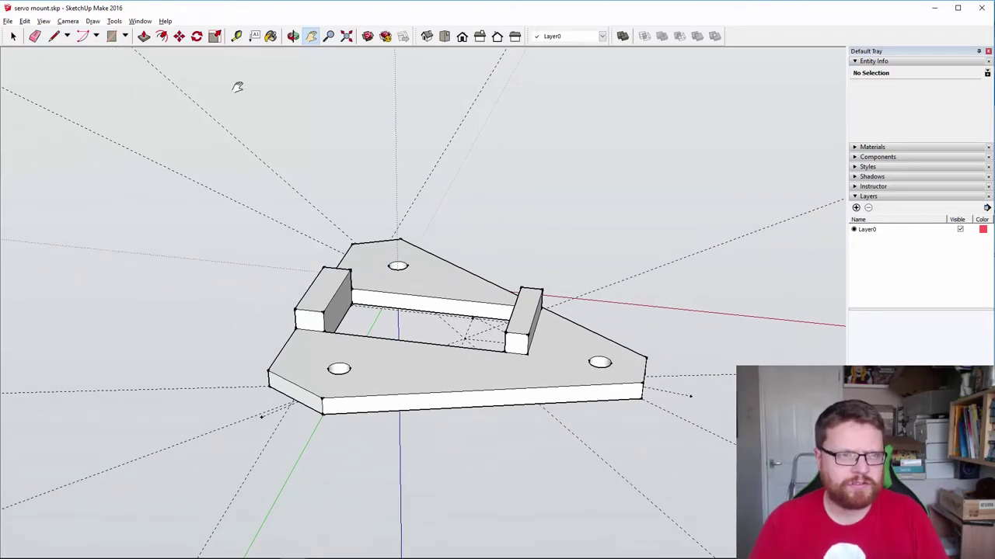
# - Examine the triangular servo mount from above and at an angle, including its rectangular opening, raised end blocks and corner holes
pyautogui.click(294, 37)
pyautogui.moveTo(471, 213); pyautogui.dragTo(481, 459)
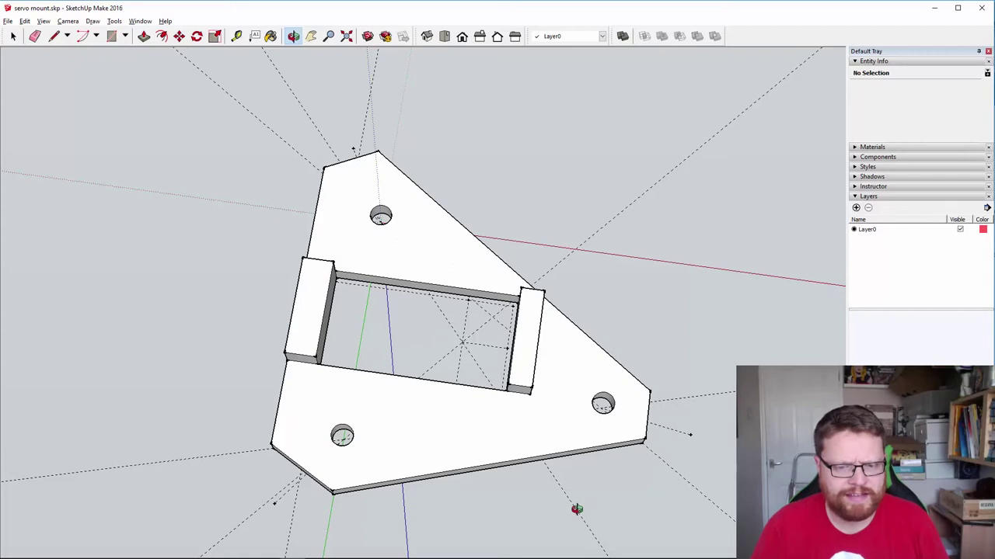
pyautogui.moveTo(576, 506); pyautogui.dragTo(573, 406)
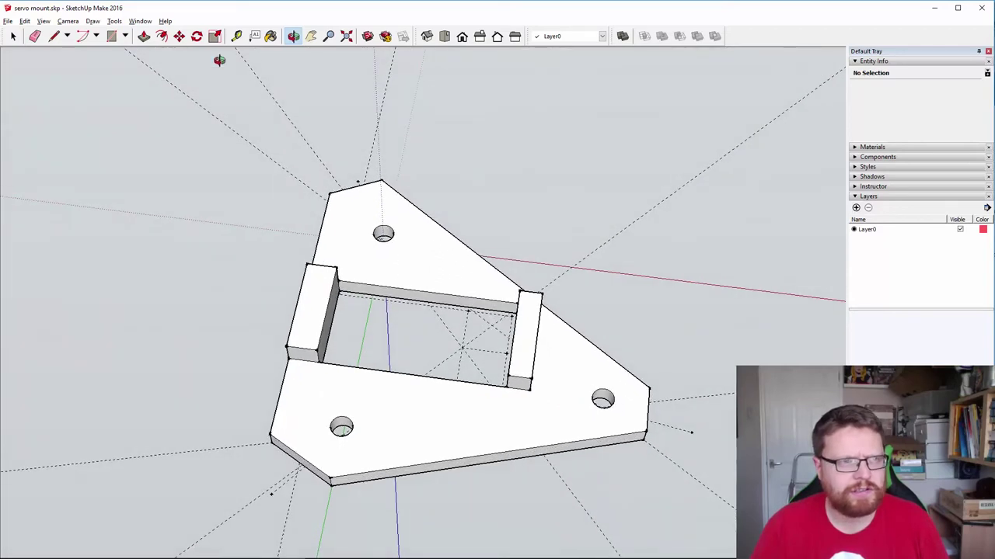
pyautogui.click(144, 36)
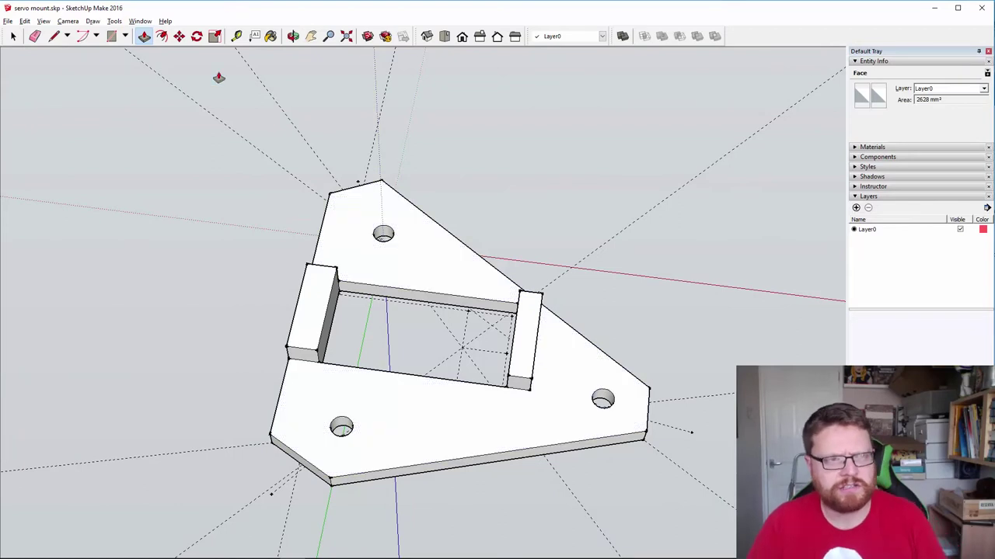
pyautogui.click(13, 37)
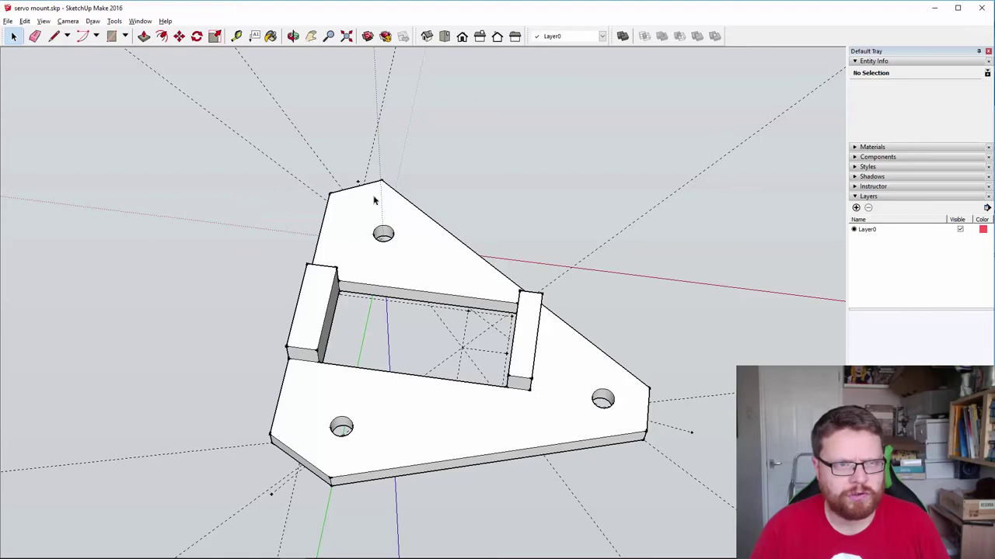
pyautogui.click(293, 36)
pyautogui.moveTo(444, 329)
pyautogui.mouseDown()
pyautogui.moveTo(235, 112)
pyautogui.moveTo(475, 150)
pyautogui.moveTo(591, 200)
pyautogui.moveTo(464, 249)
pyautogui.moveTo(428, 320)
pyautogui.mouseUp()
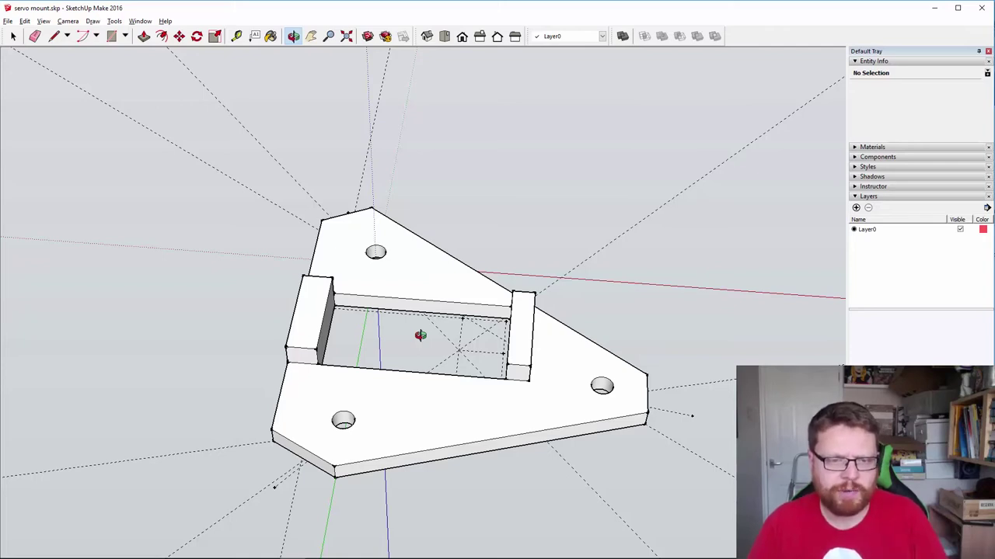
pyautogui.moveTo(537, 479); pyautogui.dragTo(528, 420, button='middle')
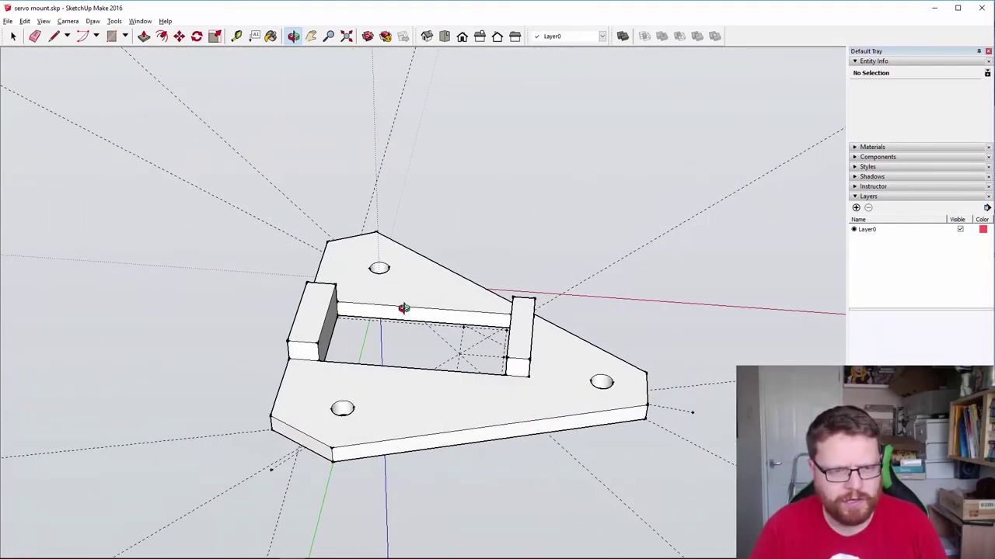
pyautogui.moveTo(325, 314)
pyautogui.mouseDown(button='middle')
pyautogui.moveTo(404, 382)
pyautogui.moveTo(325, 310)
pyautogui.mouseUp(button='middle')
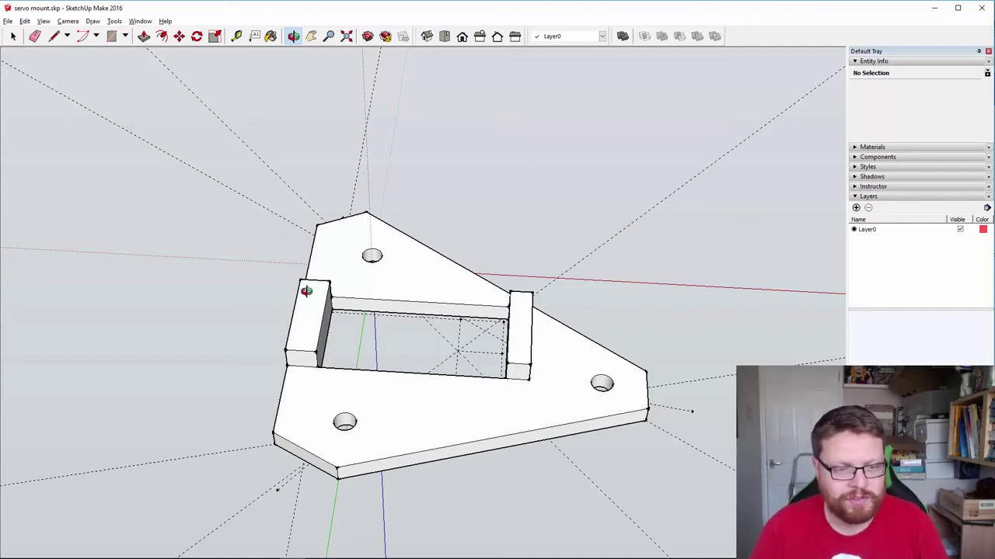
pyautogui.moveTo(373, 349); pyautogui.dragTo(402, 347)
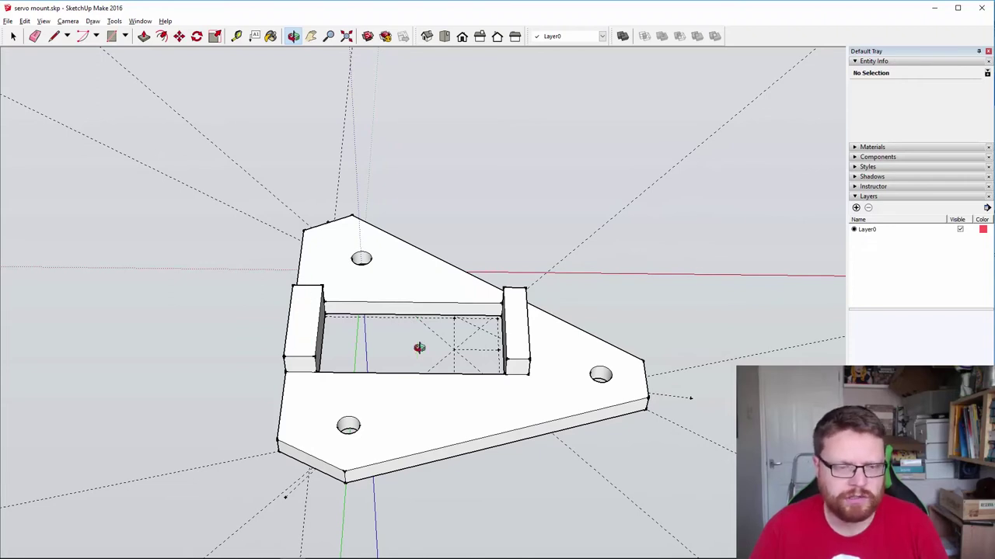
pyautogui.moveTo(415, 349)
pyautogui.mouseDown()
pyautogui.moveTo(430, 337)
pyautogui.moveTo(415, 298)
pyautogui.moveTo(416, 333)
pyautogui.mouseUp()
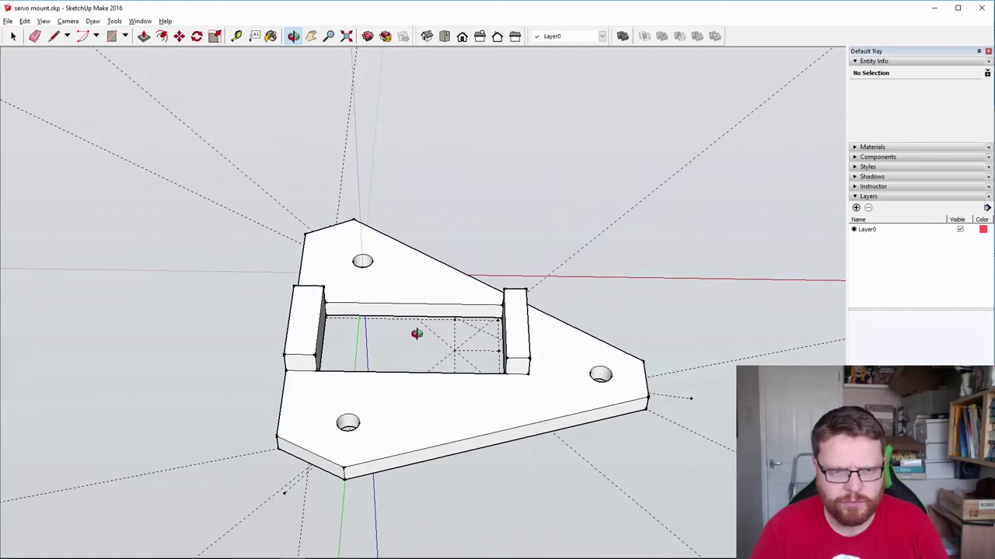
pyautogui.click(8, 21)
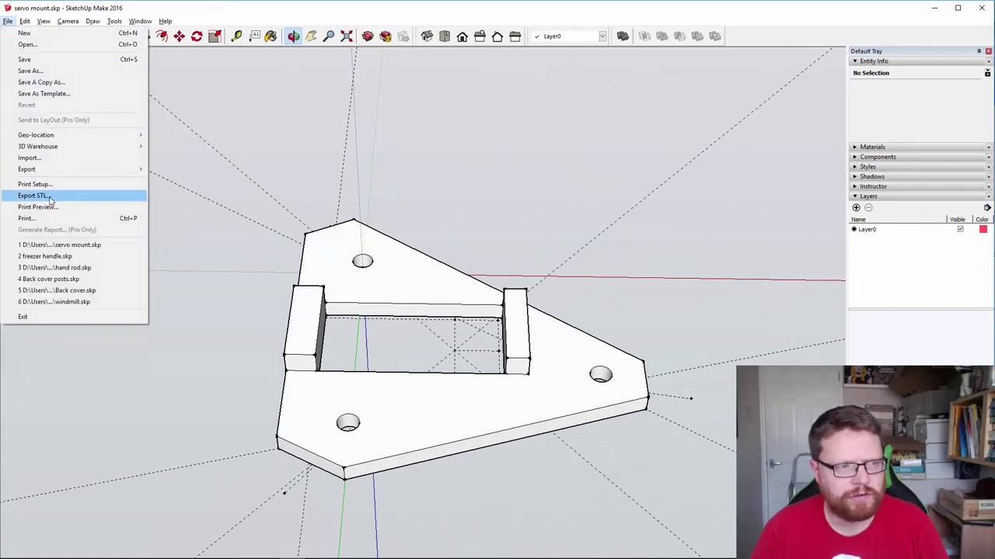
pyautogui.click(331, 150)
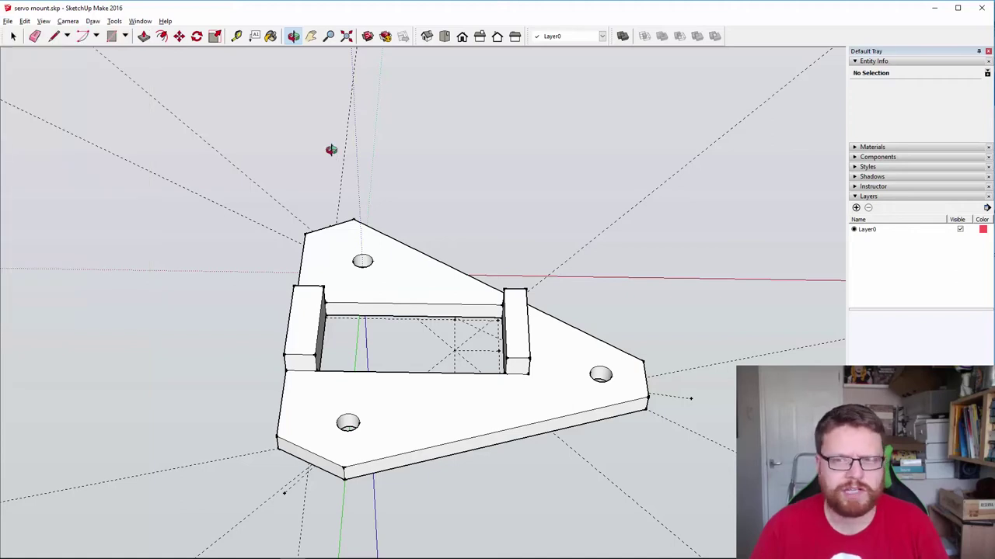
# - Switch to Robox AutoMaker and load the model file servo mount with stands.stl from the Weasley Clock folder
pyautogui.hotkey('alt', 'Tab')
pyautogui.press('Tab')
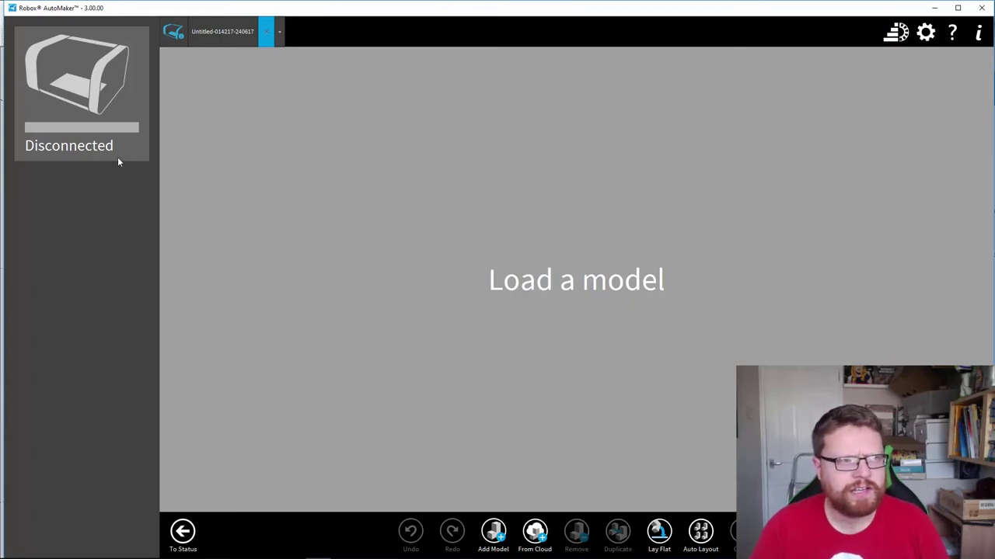
pyautogui.moveTo(4, 62); pyautogui.dragTo(3, 63)
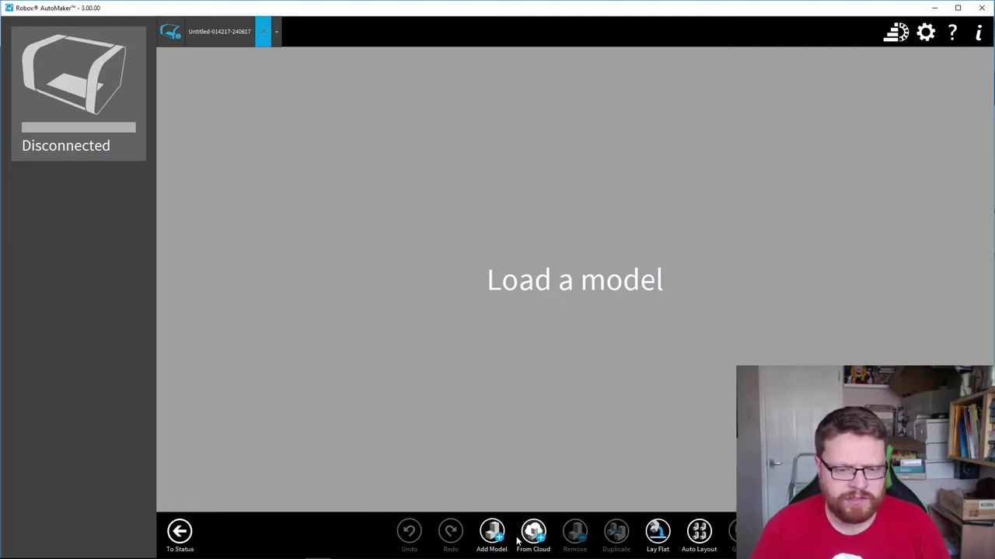
pyautogui.click(493, 534)
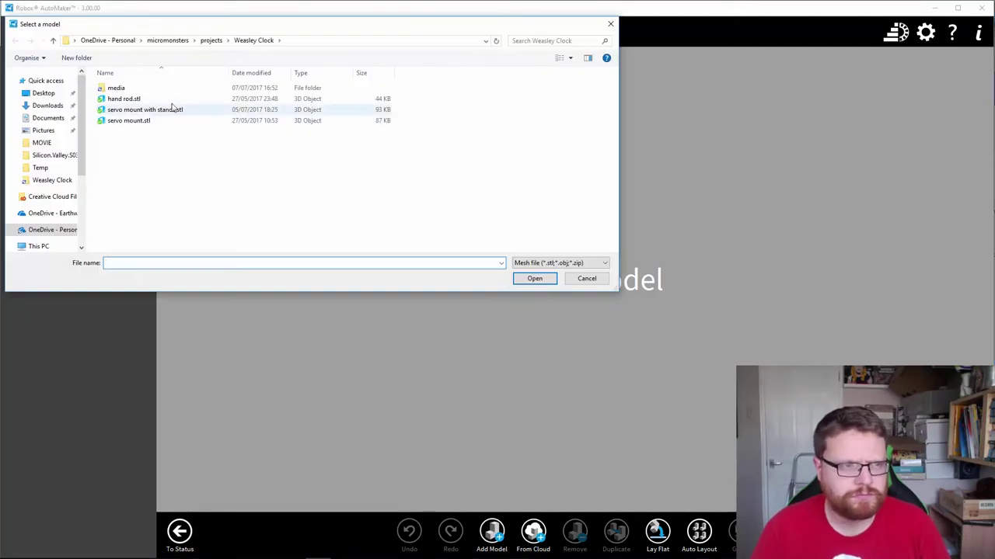
pyautogui.doubleClick(143, 111)
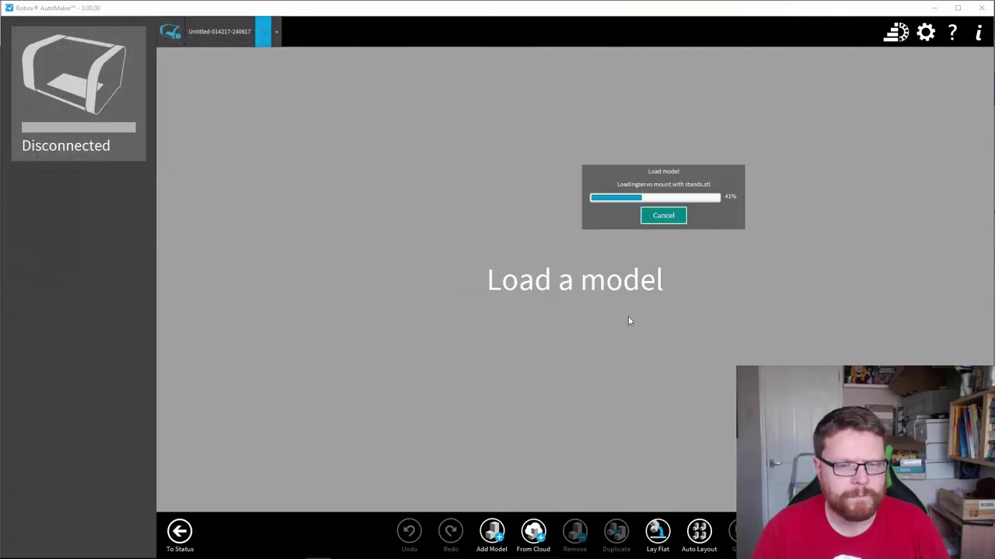
# - Rotate the loaded servo mount by setting its Twist, Turn and Lean angles to 180° each
pyautogui.moveTo(630, 320); pyautogui.dragTo(556, 329, button='right')
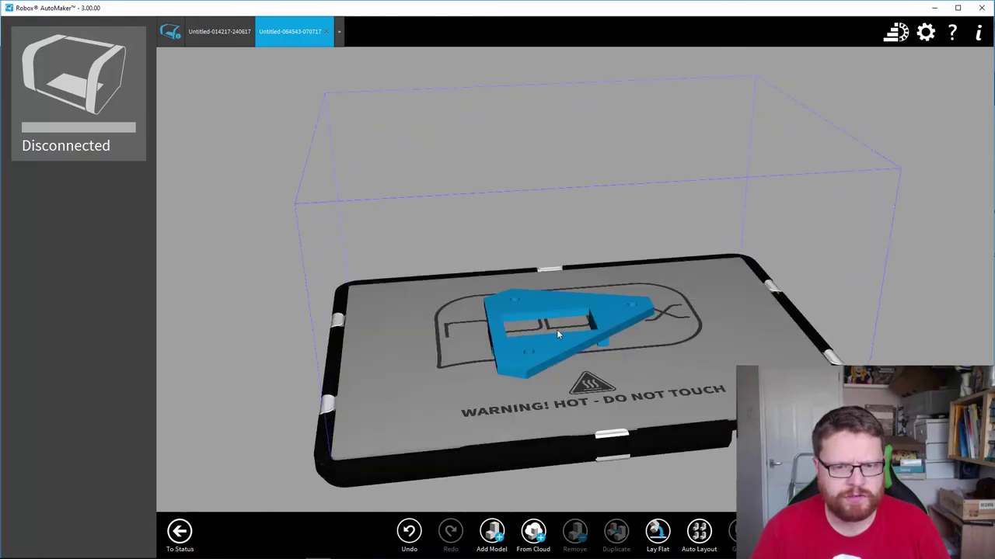
pyautogui.click(556, 334)
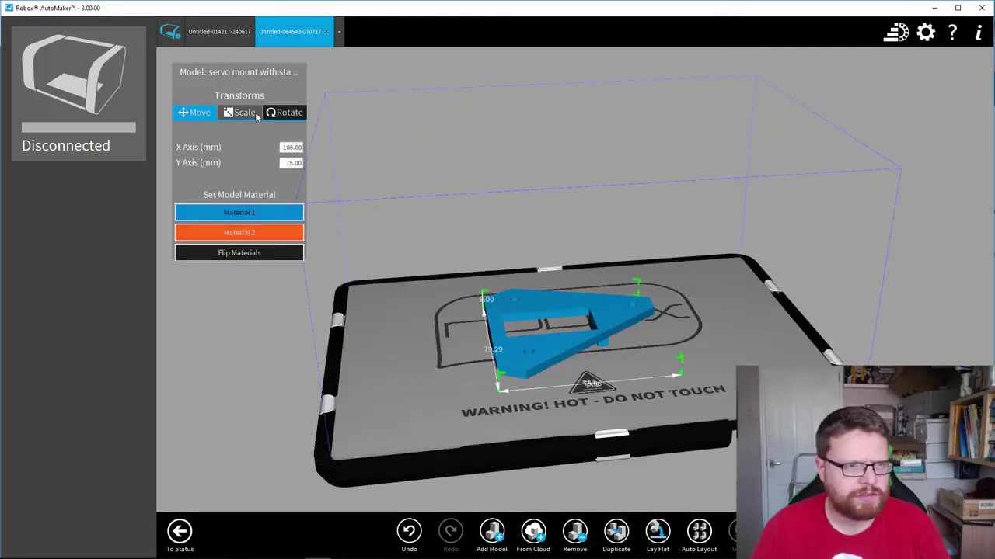
pyautogui.click(284, 112)
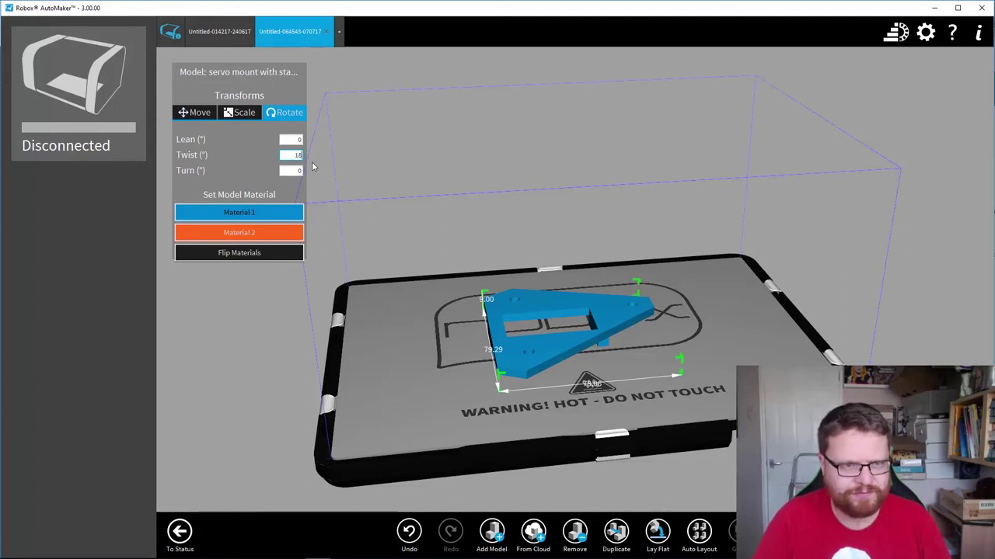
pyautogui.press('Tab')
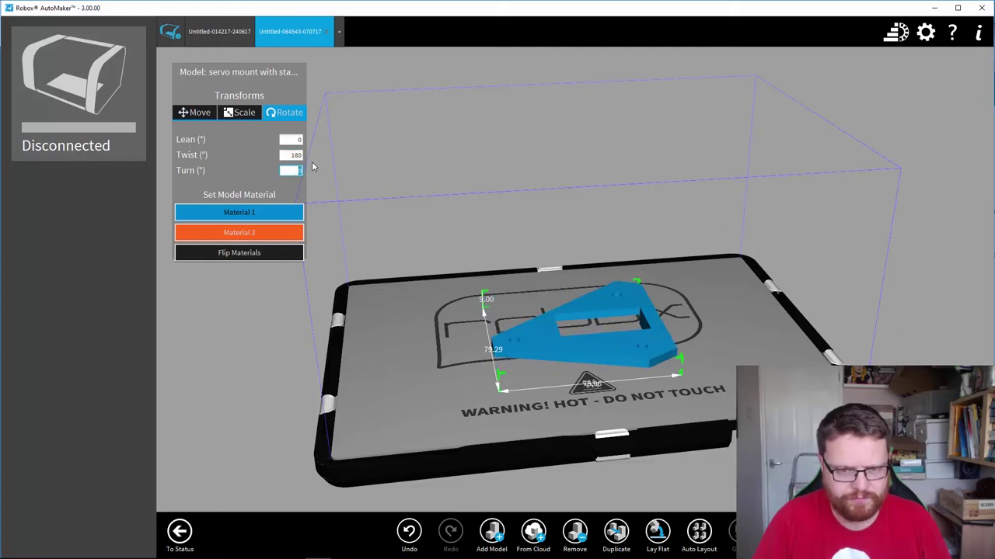
pyautogui.write('18')
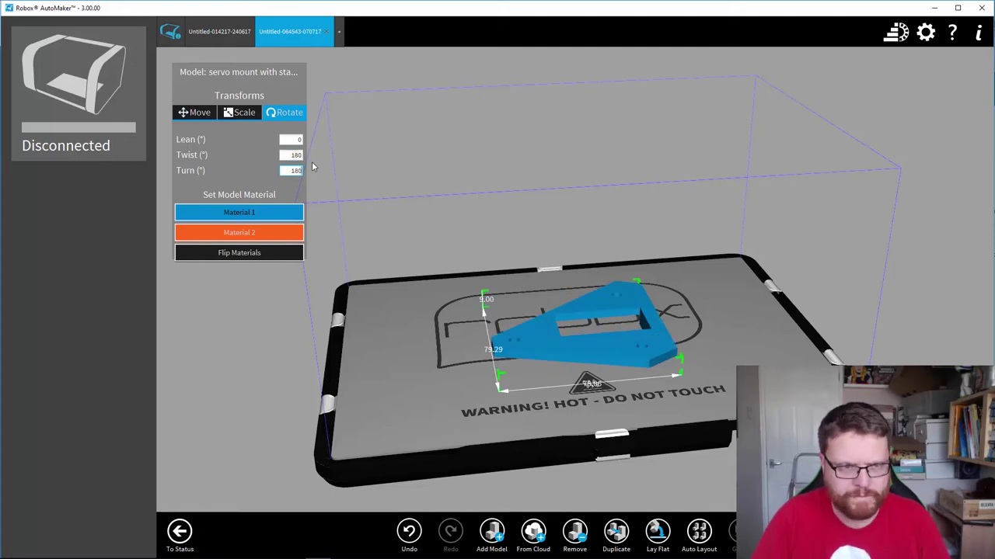
pyautogui.hotkey('shift', 'Tab')
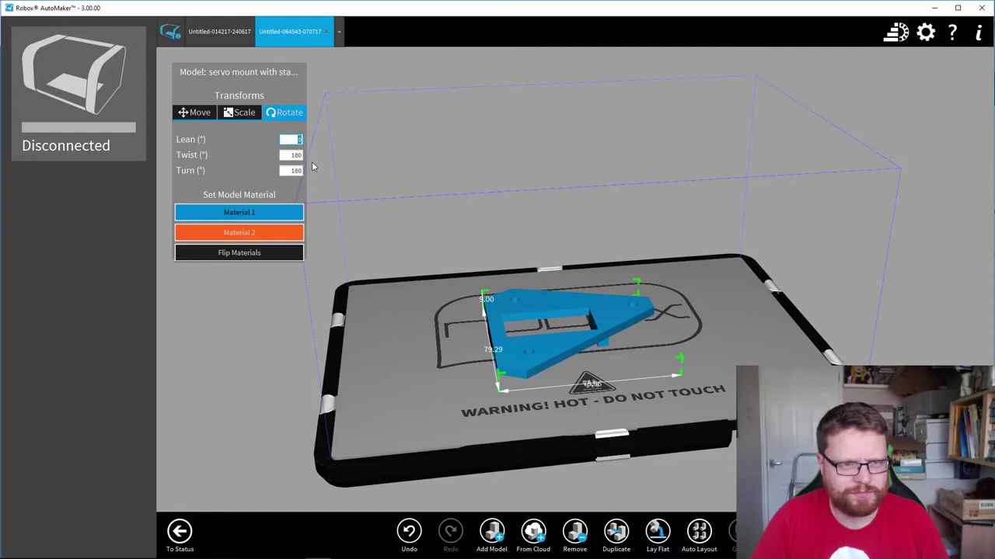
pyautogui.press('Tab')
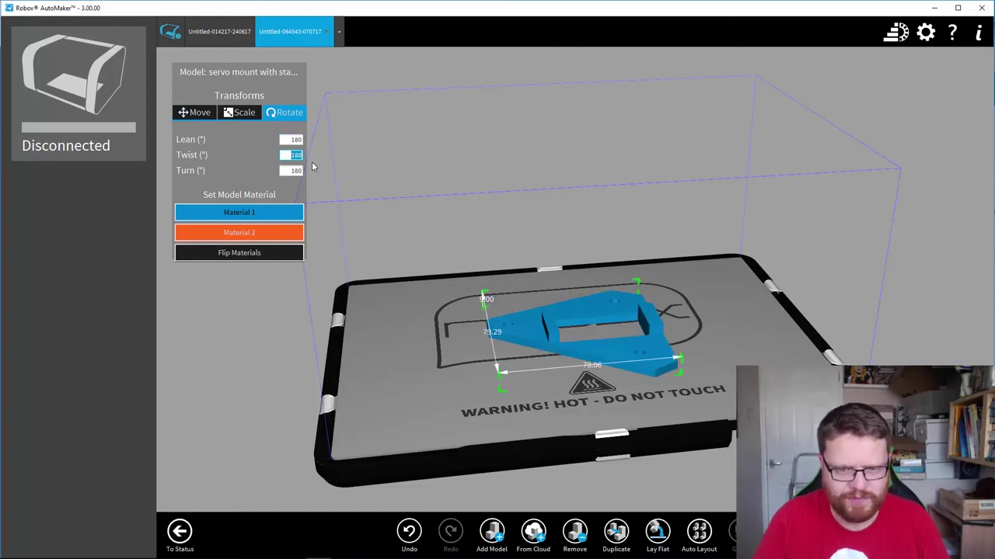
# - Use Lay Flat to set a face of the servo mount flat on the print bed
pyautogui.moveTo(704, 429); pyautogui.dragTo(709, 410, button='right')
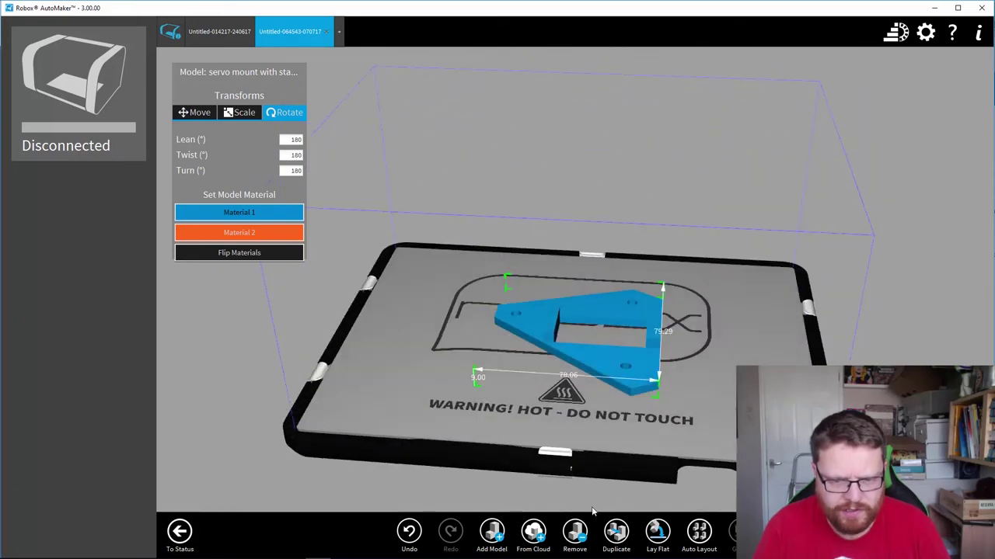
pyautogui.click(658, 532)
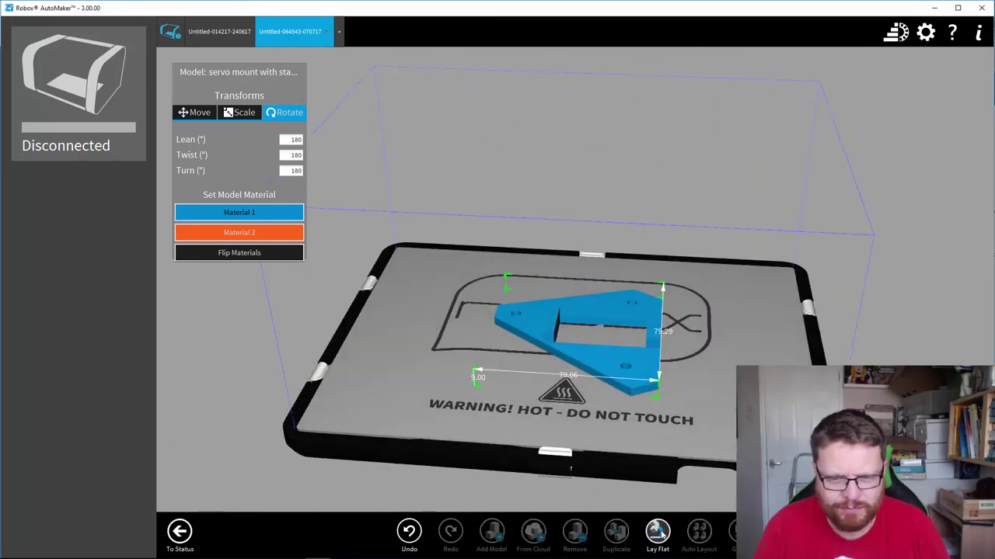
pyautogui.click(922, 364)
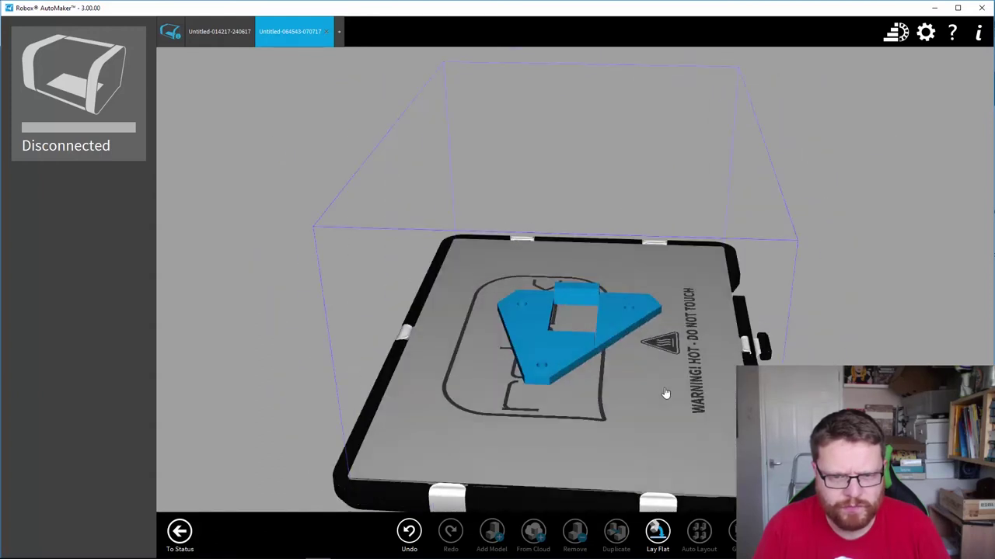